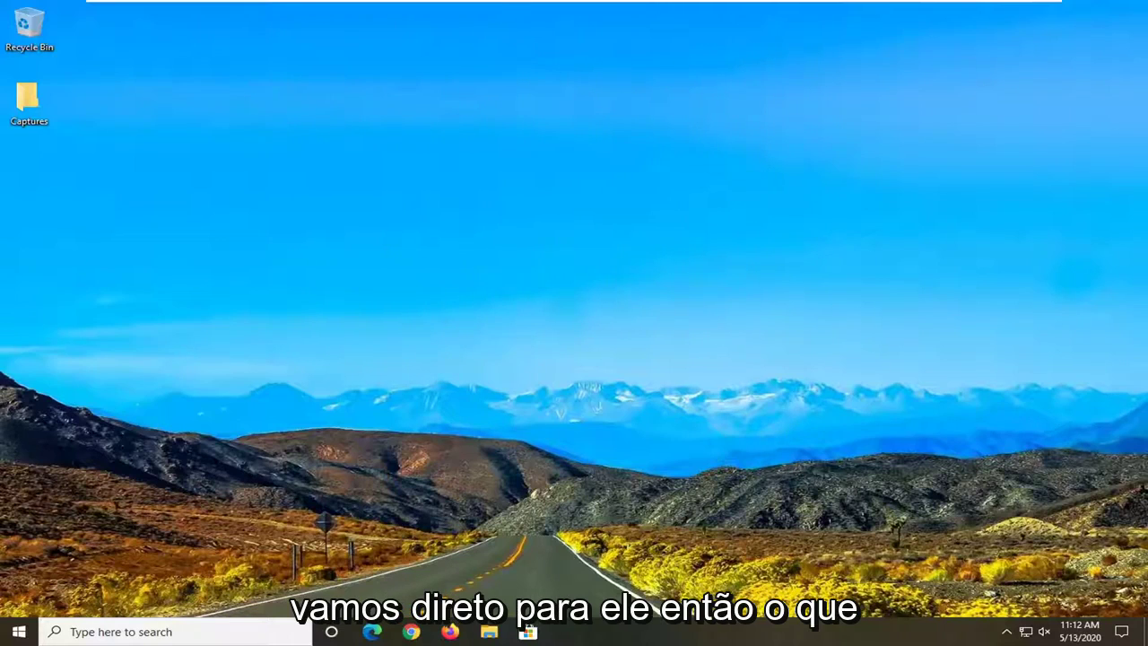
# Search Windows for sysdm.cpl and open the matching control panel item.
pyautogui.click(19, 631)
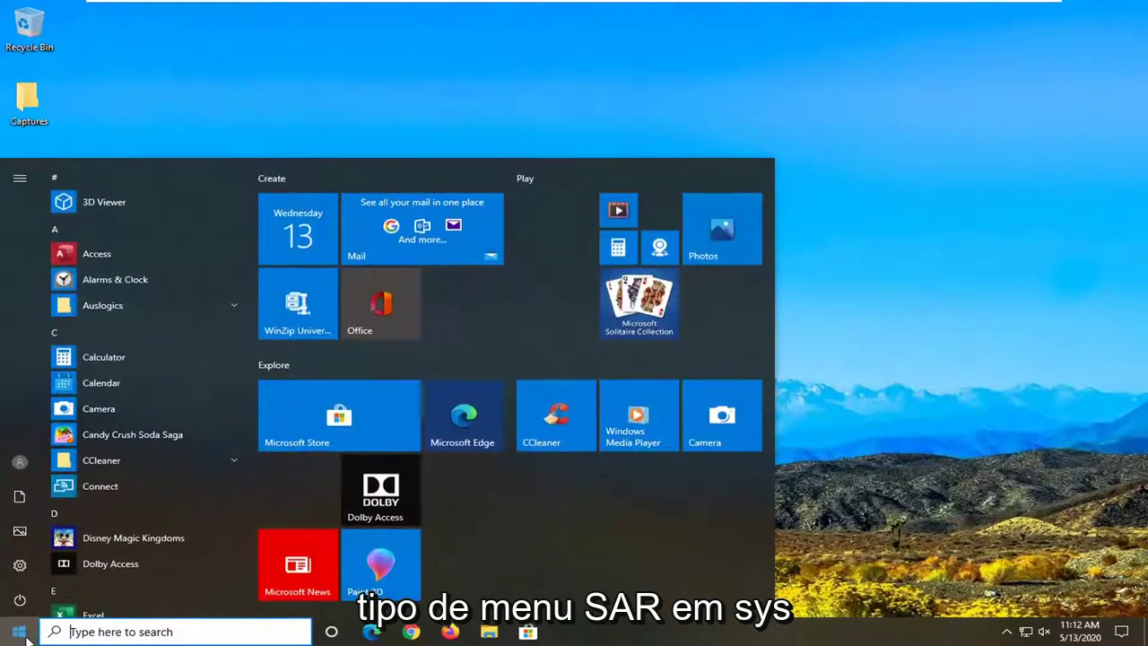
pyautogui.write('sys')
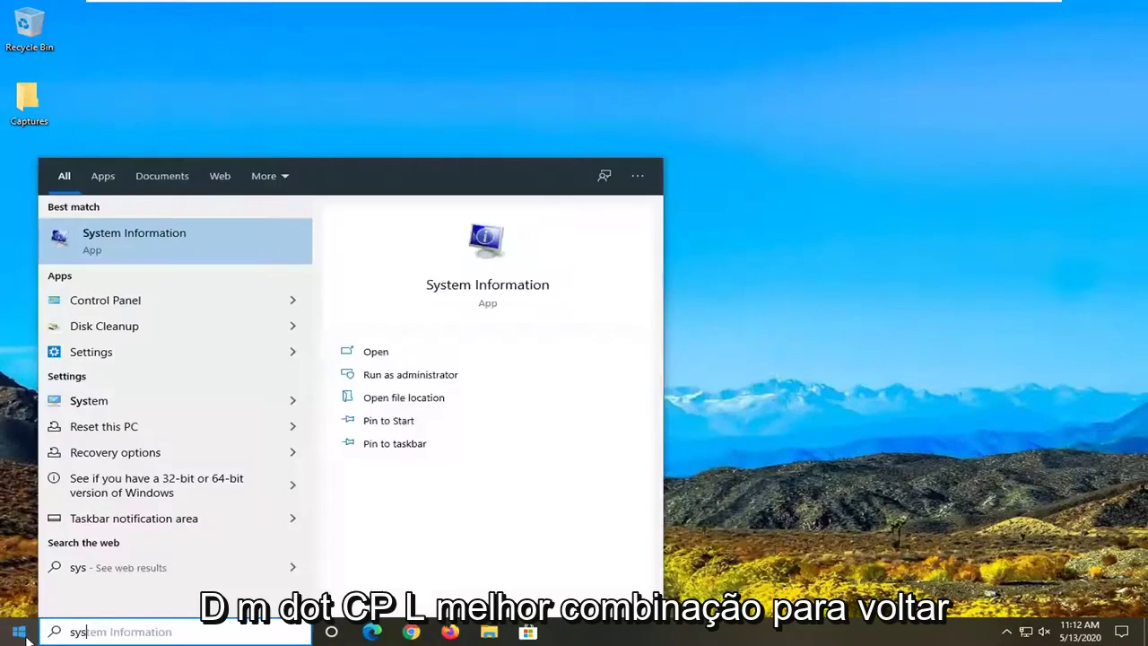
pyautogui.write('dm.cpl')
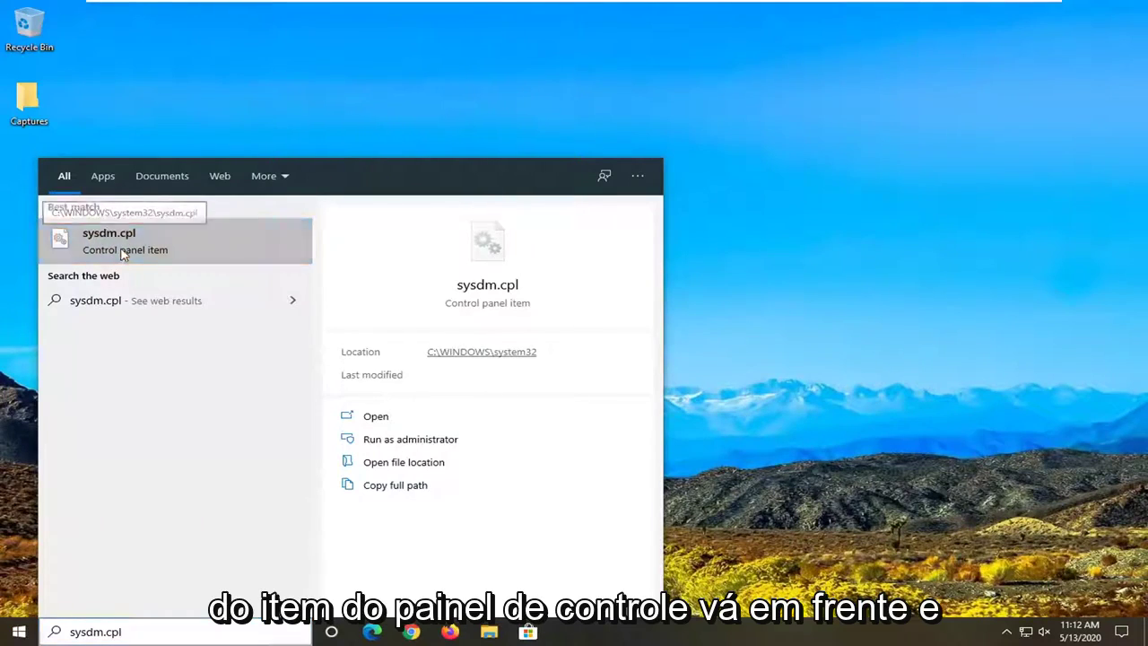
pyautogui.click(124, 253)
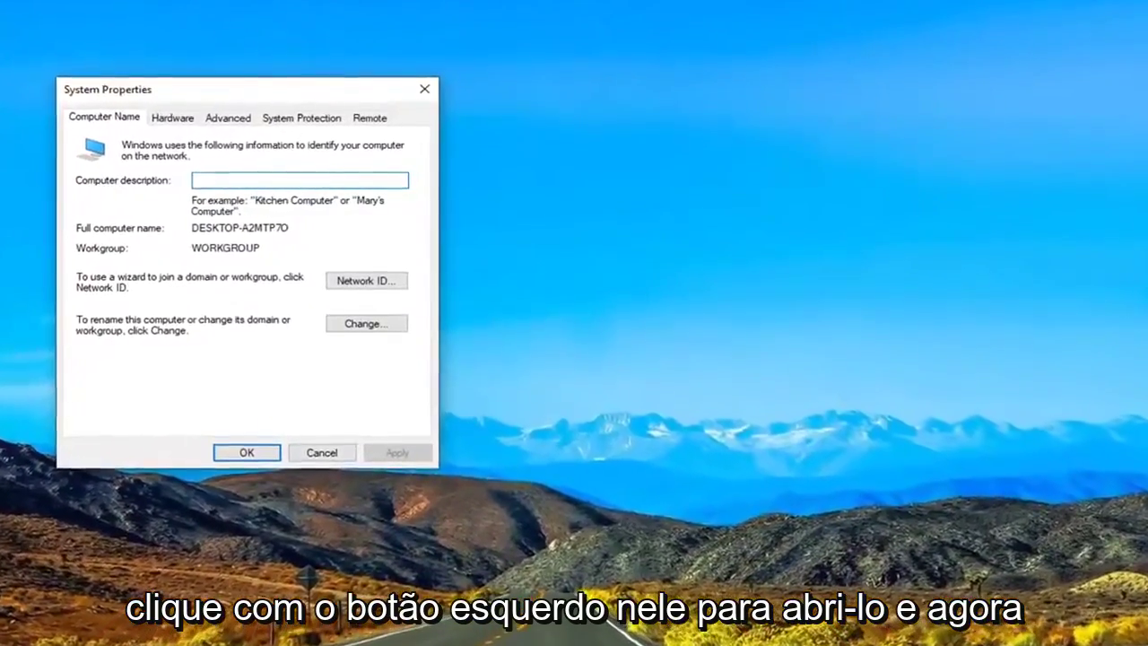
# Allow remote connections to this computer in the Remote Desktop settings of System Properties.
pyautogui.moveTo(297, 90); pyautogui.dragTo(636, 102)
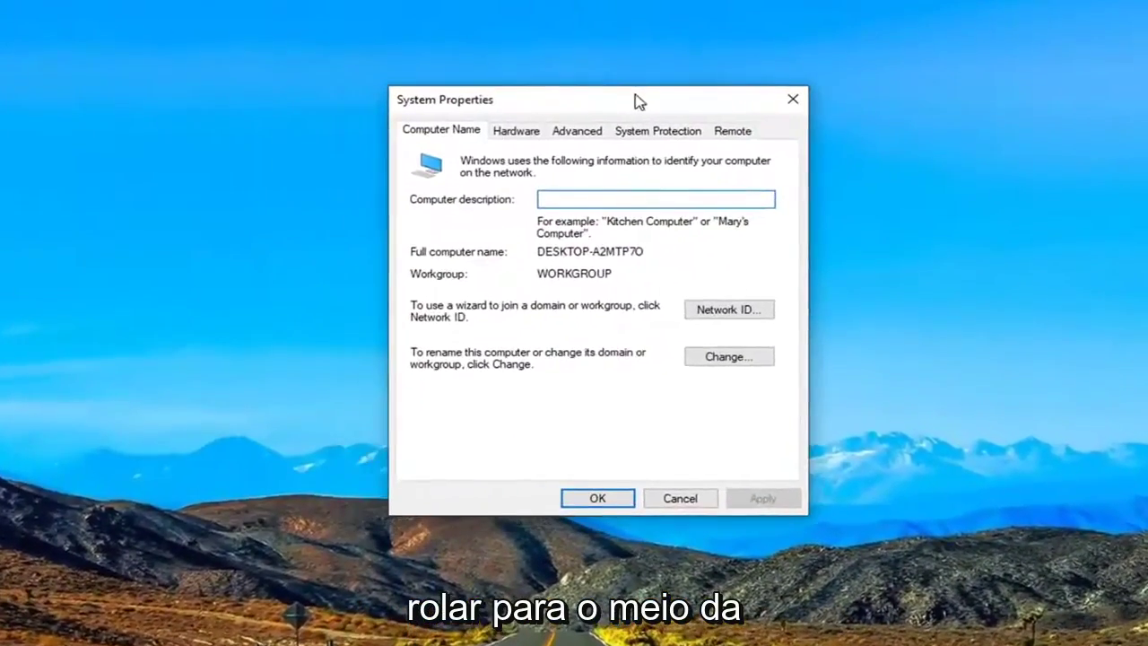
pyautogui.click(730, 134)
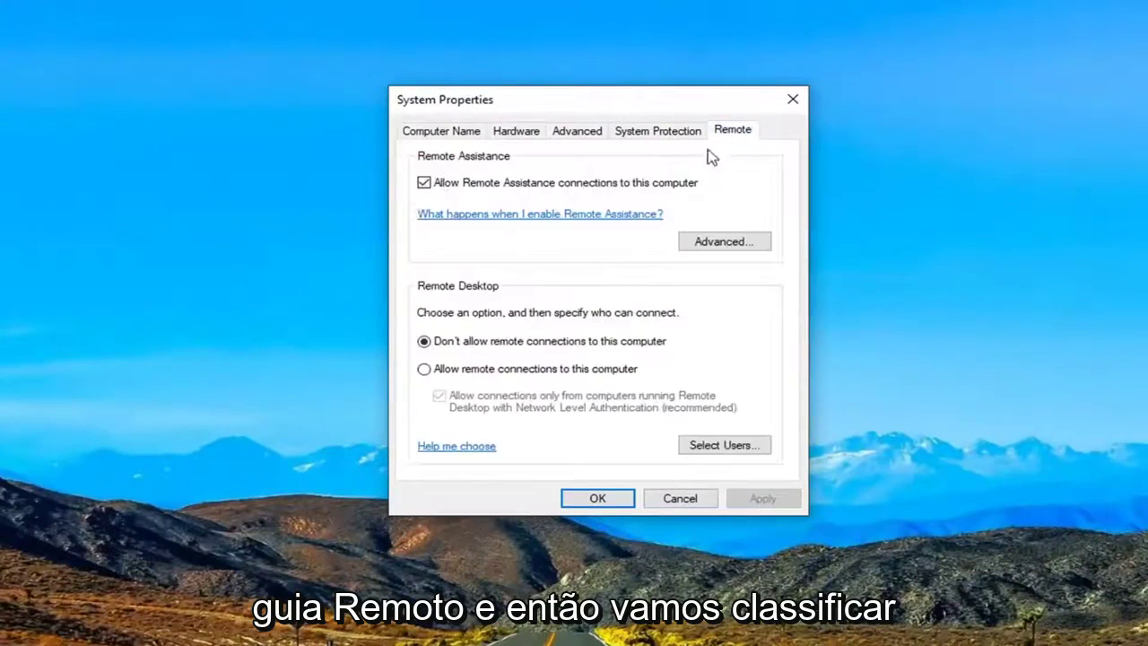
pyautogui.click(451, 372)
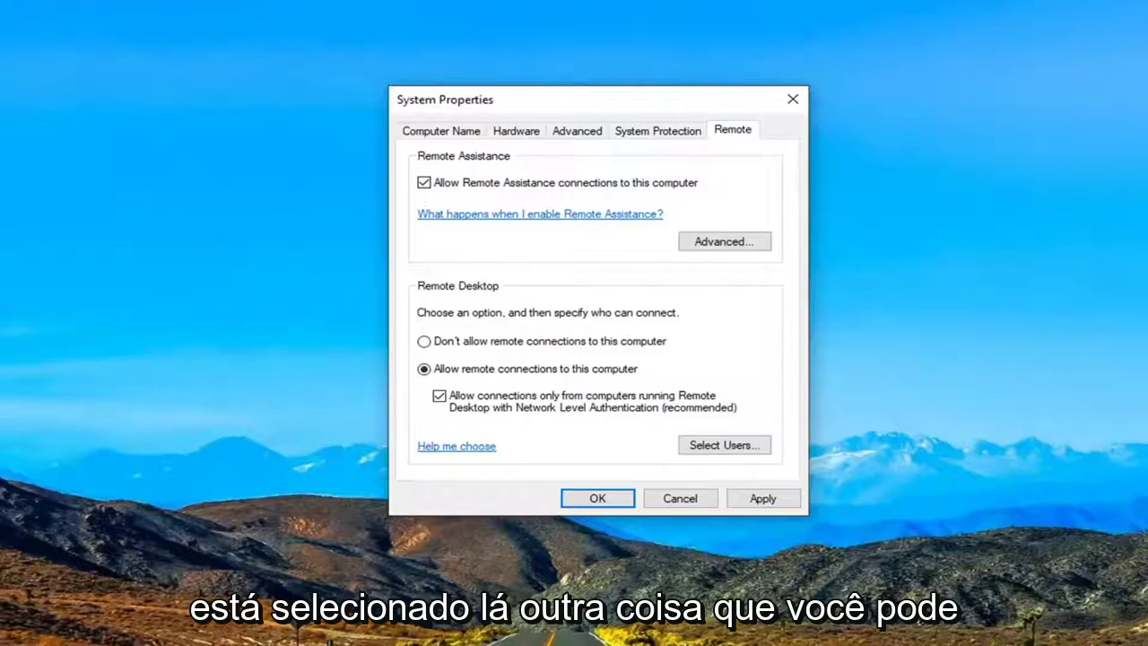
# Add the Everyone group to the Remote Desktop users, checking its name before accepting it.
pyautogui.click(727, 447)
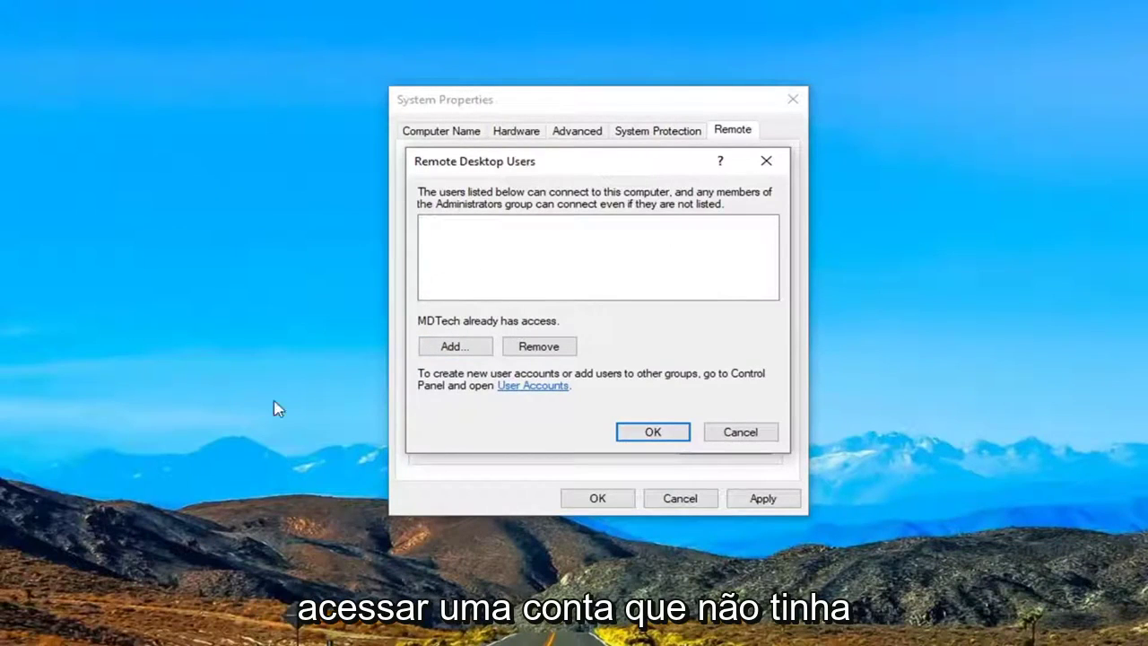
pyautogui.click(453, 347)
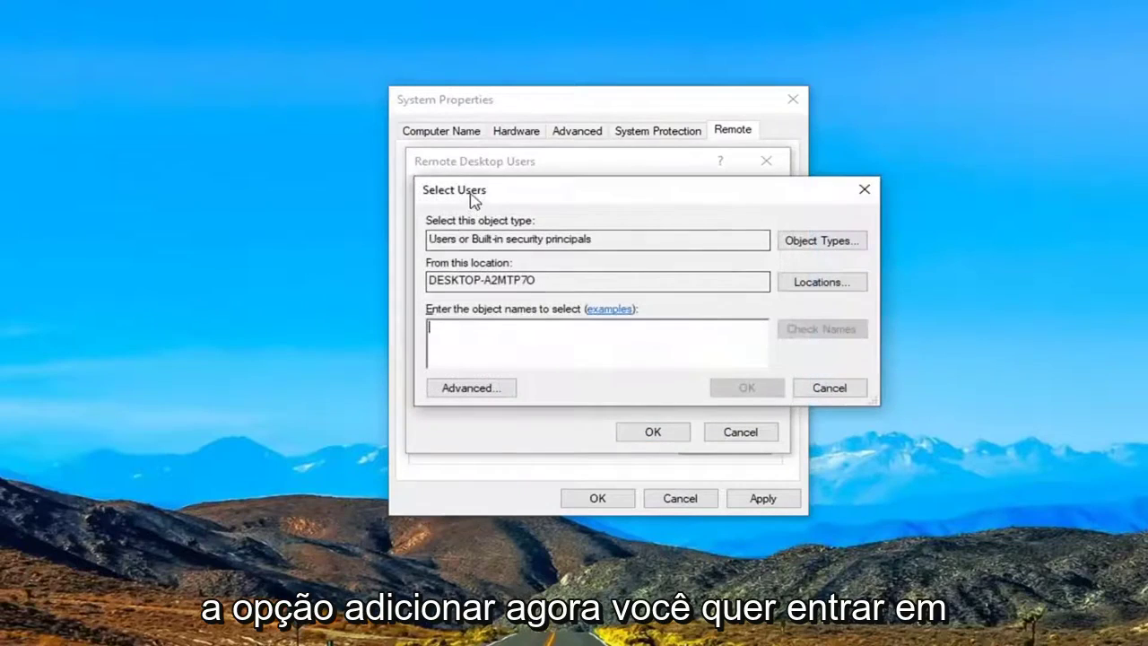
pyautogui.moveTo(472, 200); pyautogui.dragTo(429, 209)
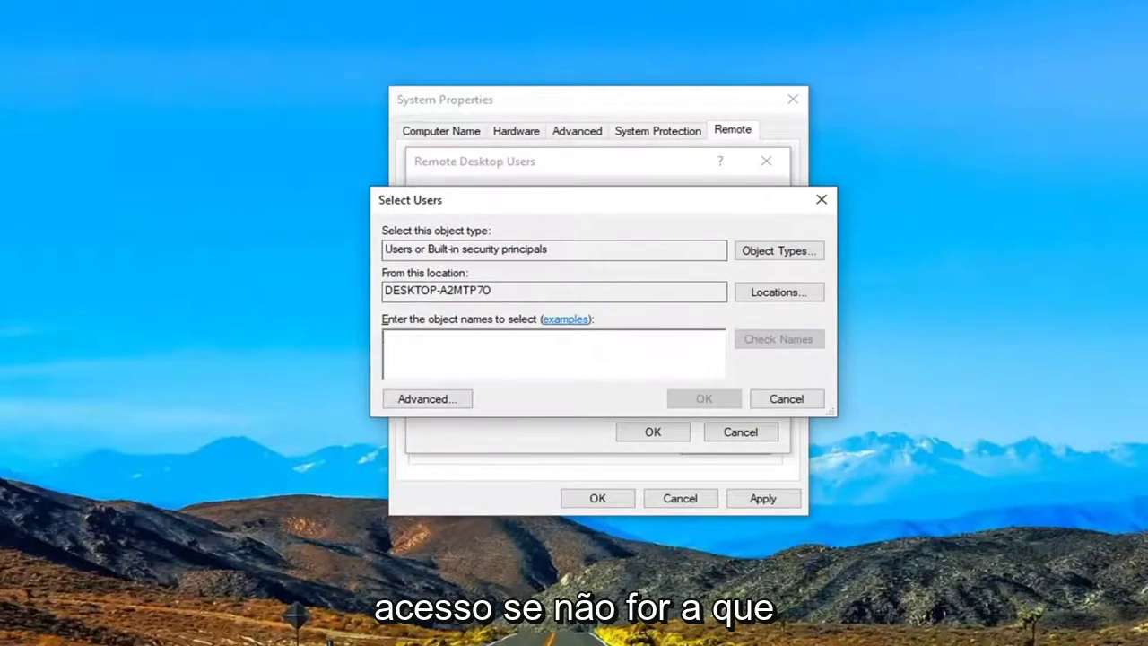
pyautogui.moveTo(607, 210); pyautogui.dragTo(594, 395)
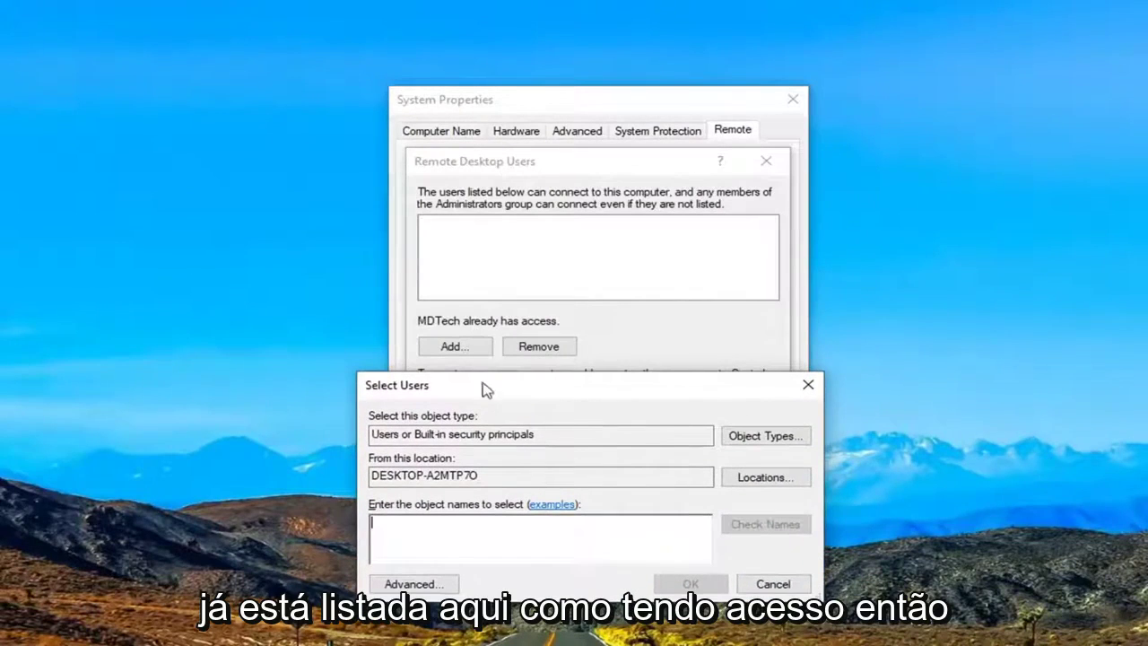
pyautogui.moveTo(517, 389); pyautogui.dragTo(523, 239)
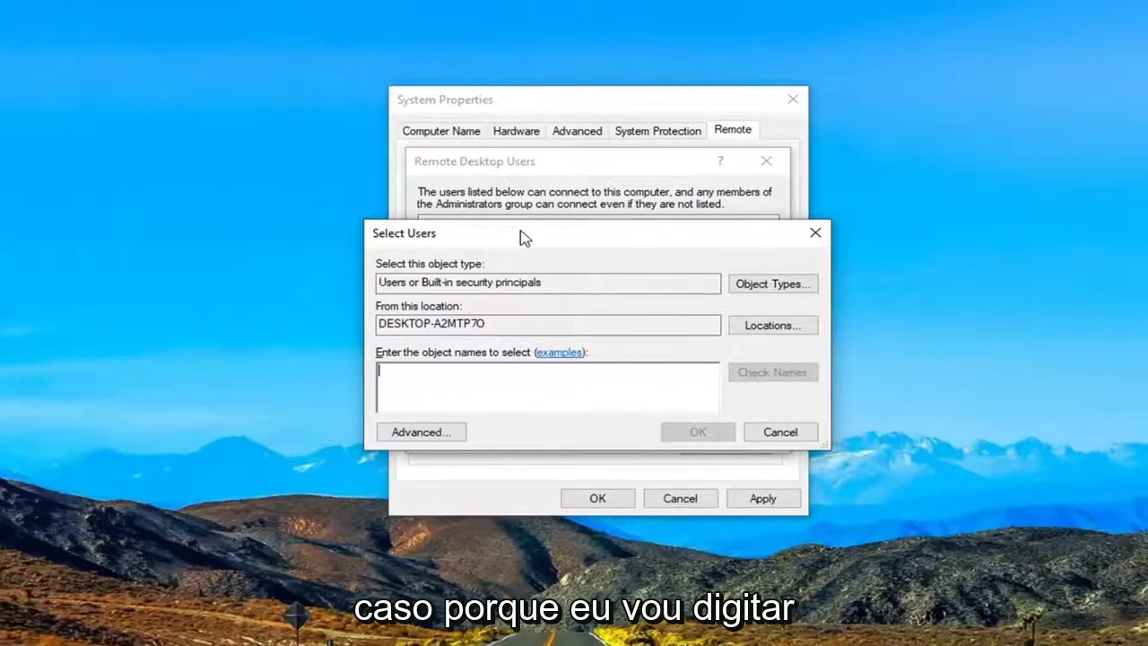
pyautogui.write('everyone')
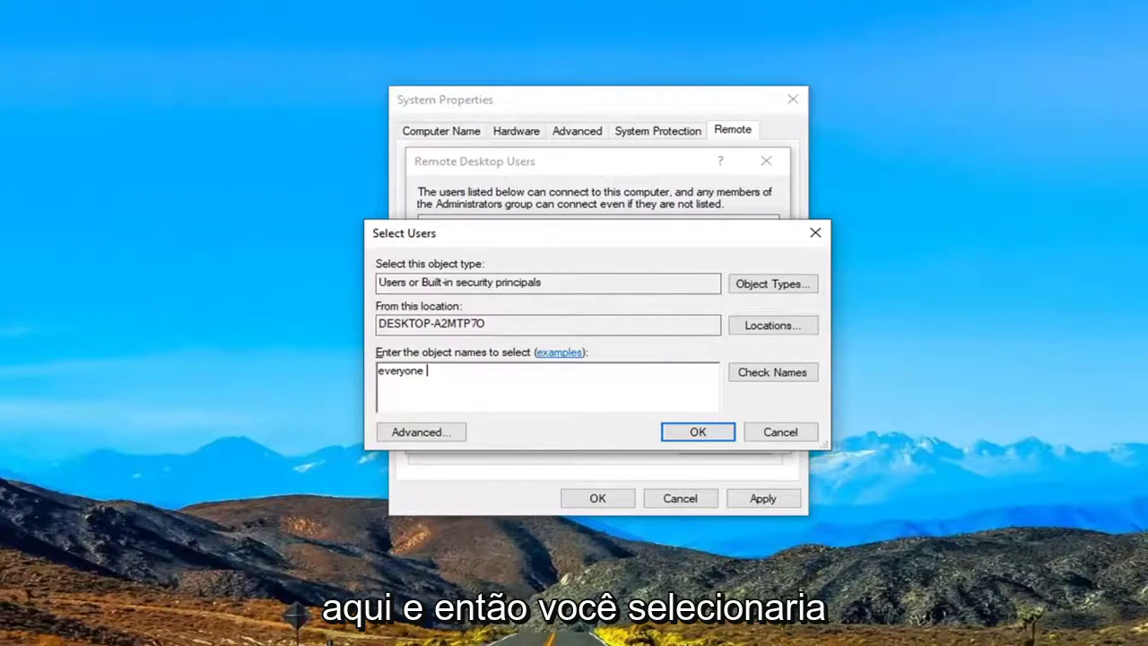
pyautogui.click(773, 377)
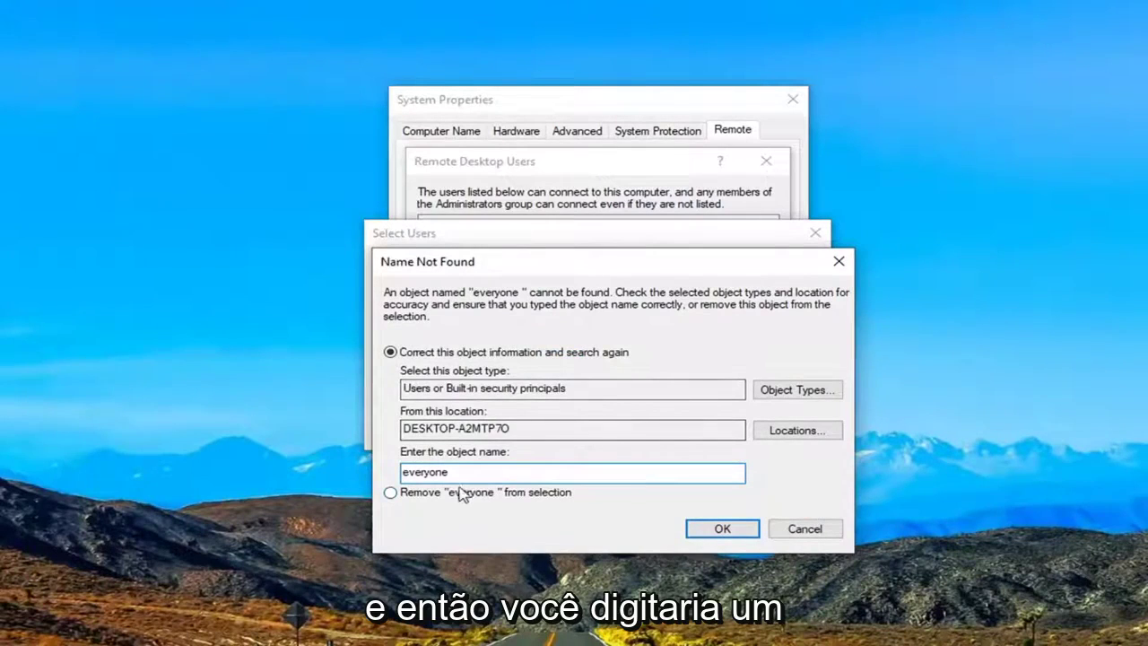
pyautogui.click(715, 534)
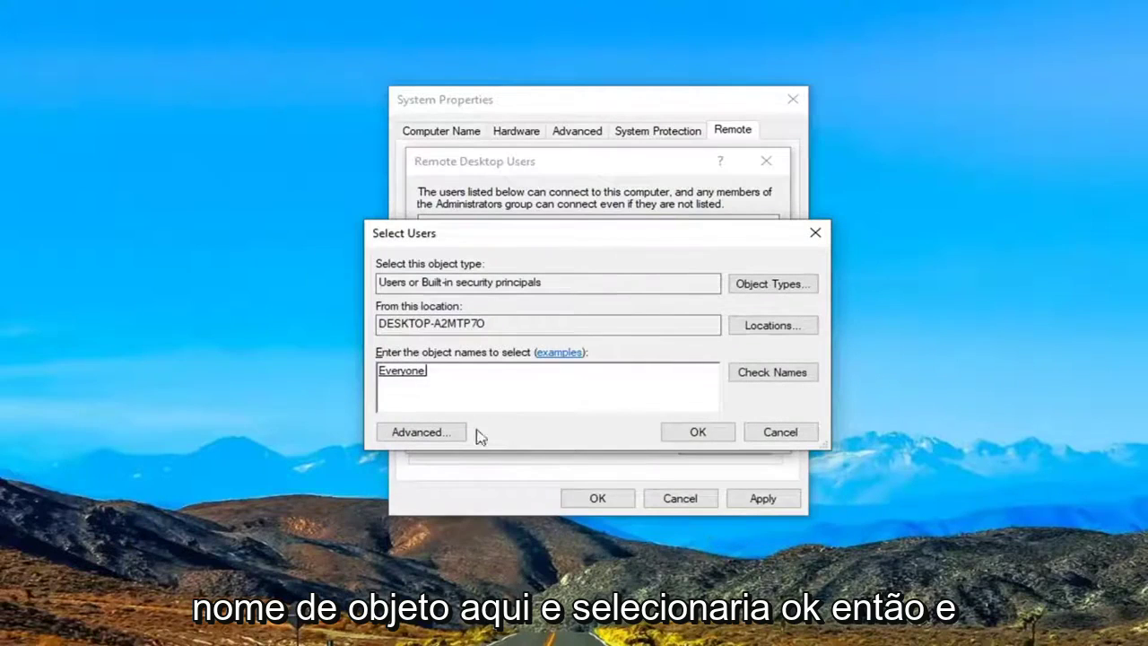
pyautogui.click(695, 433)
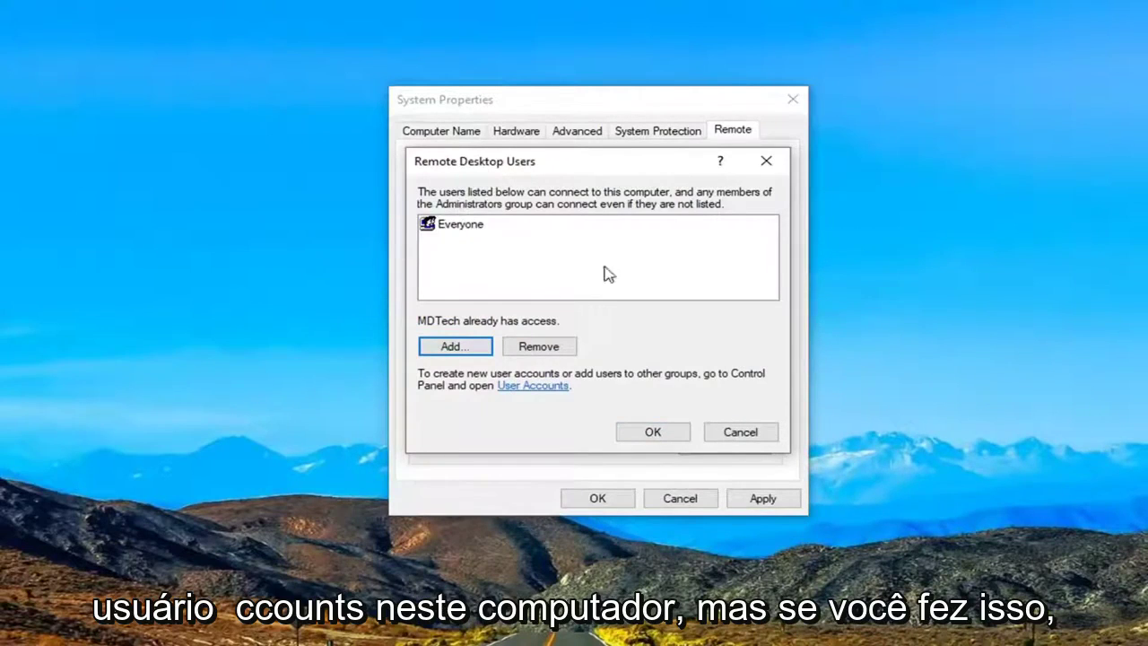
# Confirm the Remote Desktop user list, then apply the remote settings and close System Properties.
pyautogui.click(461, 225)
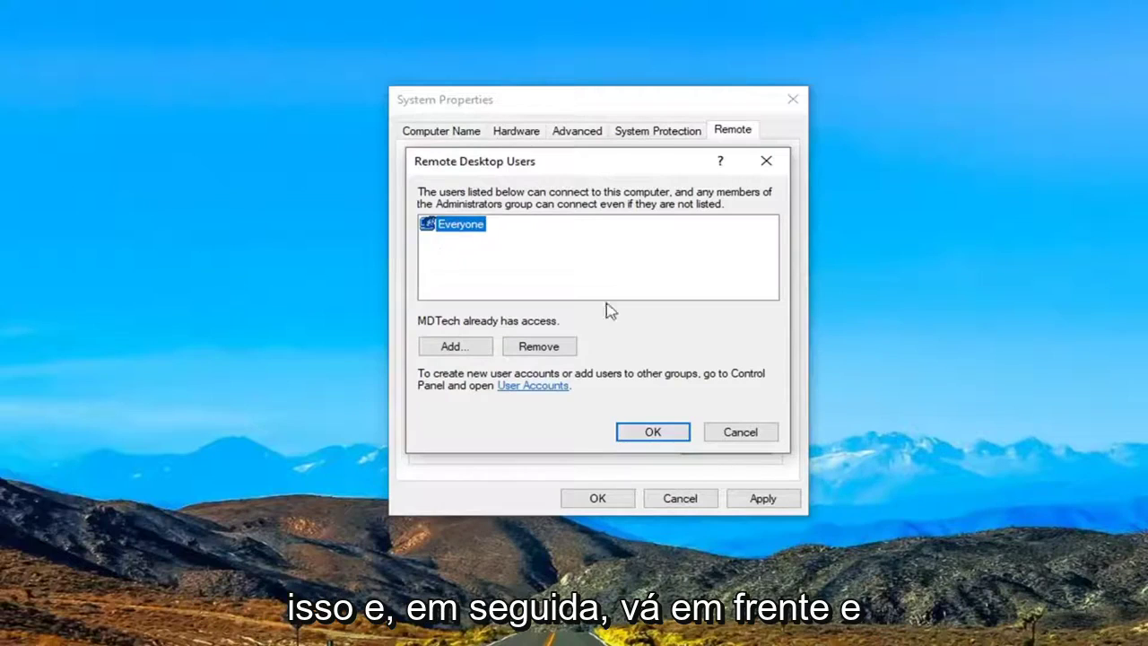
pyautogui.click(653, 433)
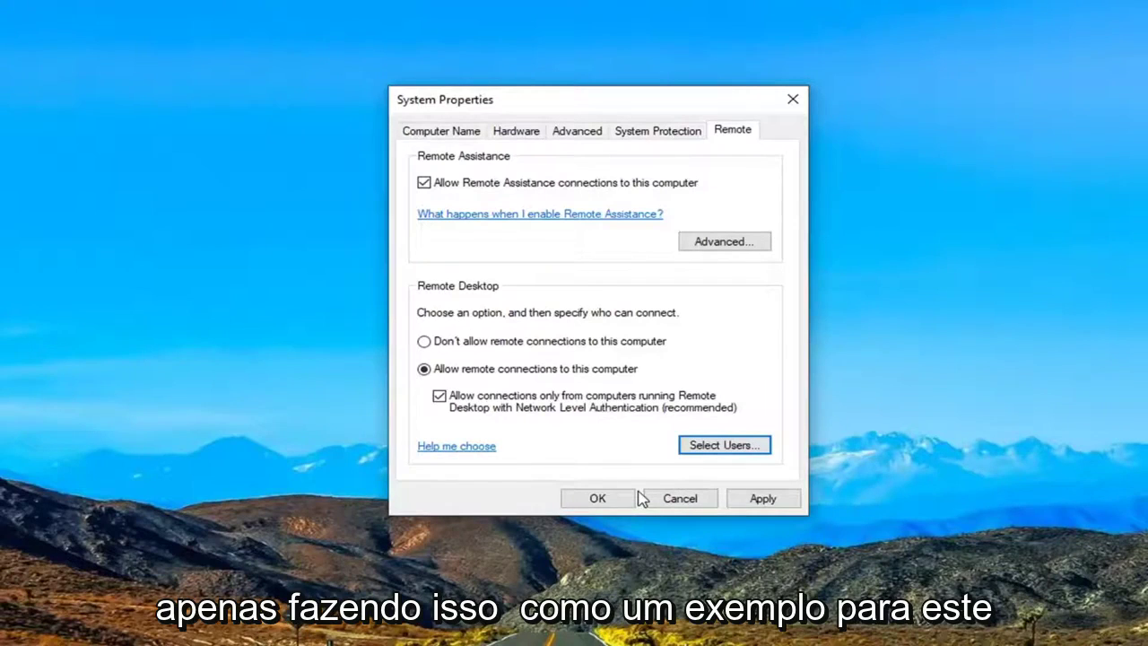
pyautogui.click(755, 500)
pyautogui.click(598, 499)
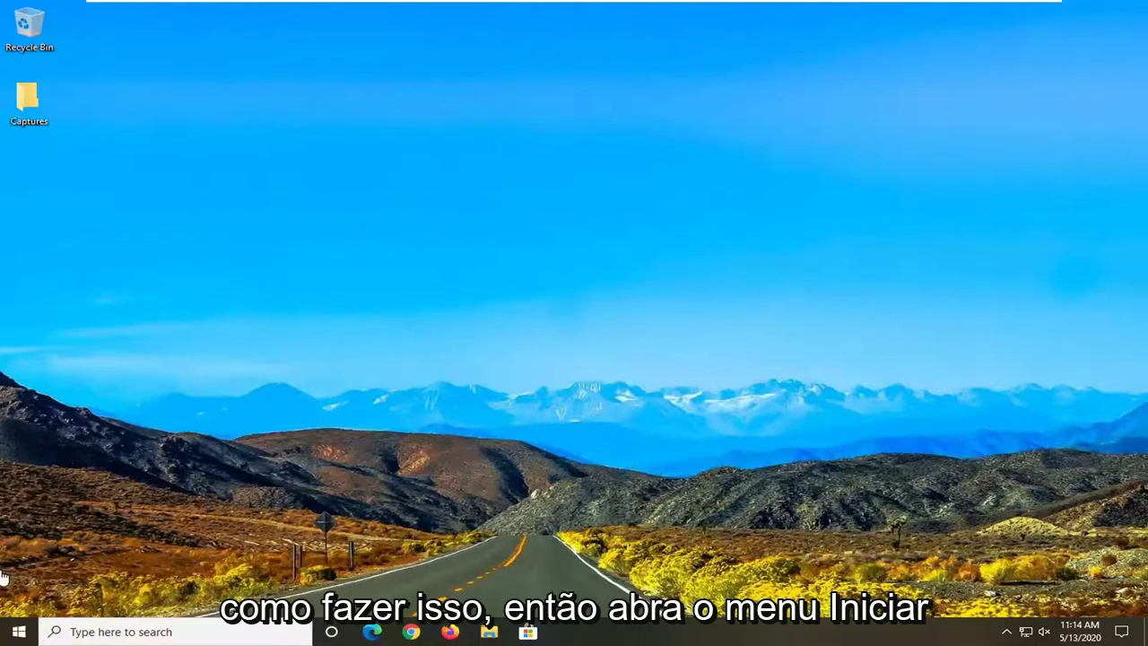
# Search Windows for cmd and open Command Prompt as administrator, approving the User Account Control request.
pyautogui.click(18, 631)
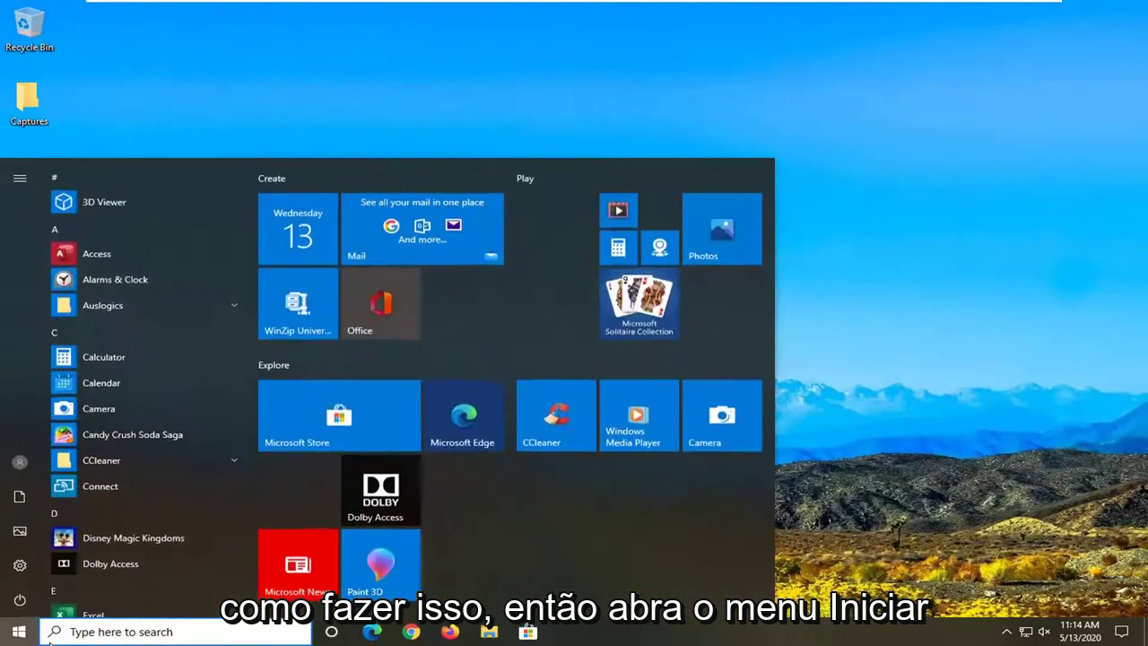
pyautogui.write('cmd')
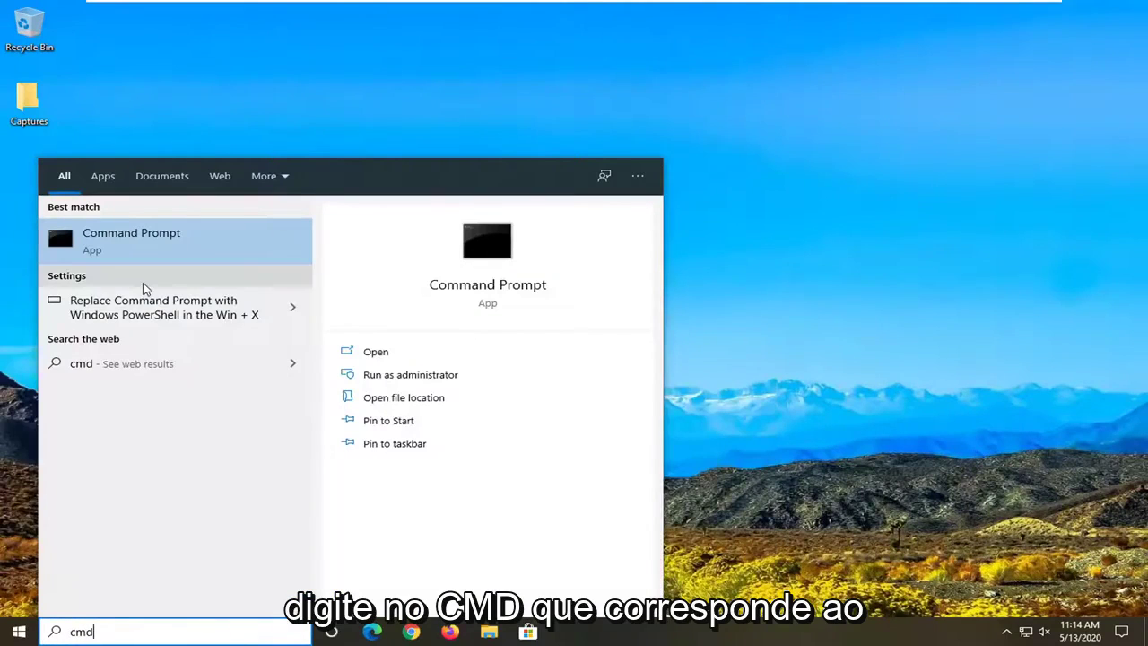
pyautogui.rightClick(104, 242)
pyautogui.click(180, 252)
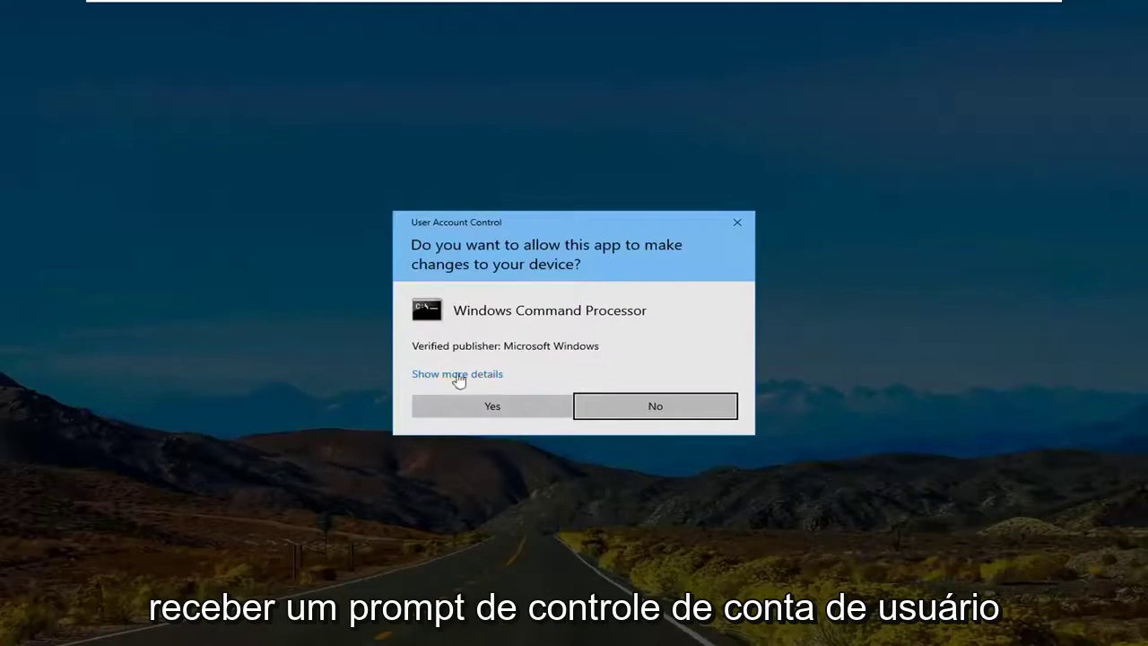
pyautogui.click(451, 404)
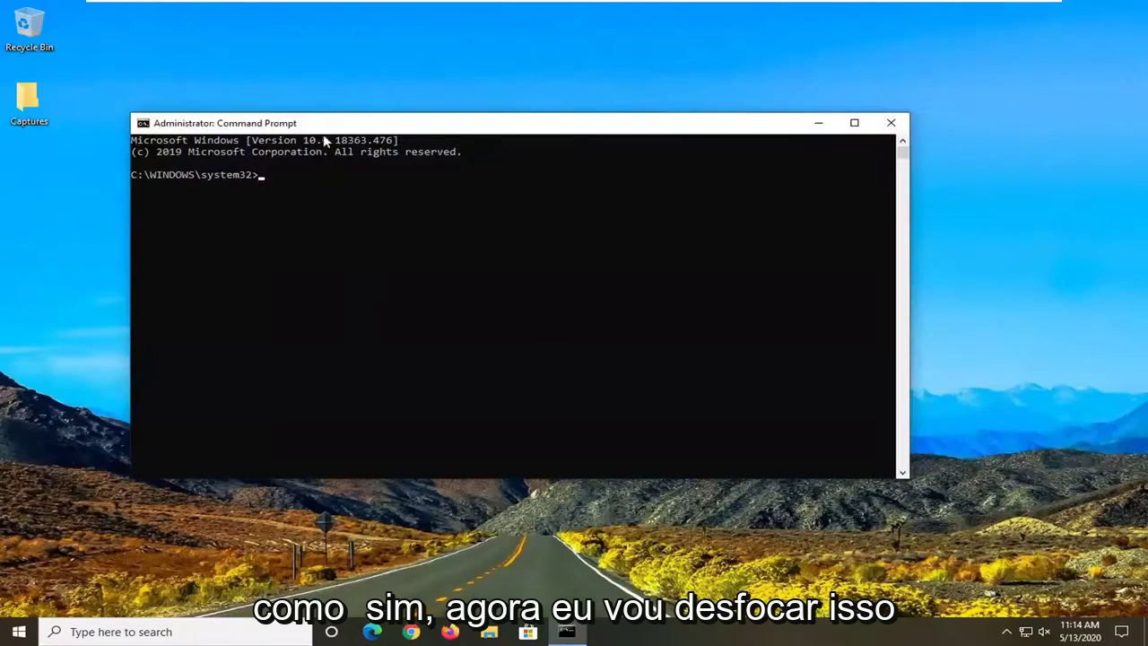
# Run ipconfig in the Command Prompt to display the computer's IP configuration.
pyautogui.moveTo(326, 125); pyautogui.dragTo(348, 123)
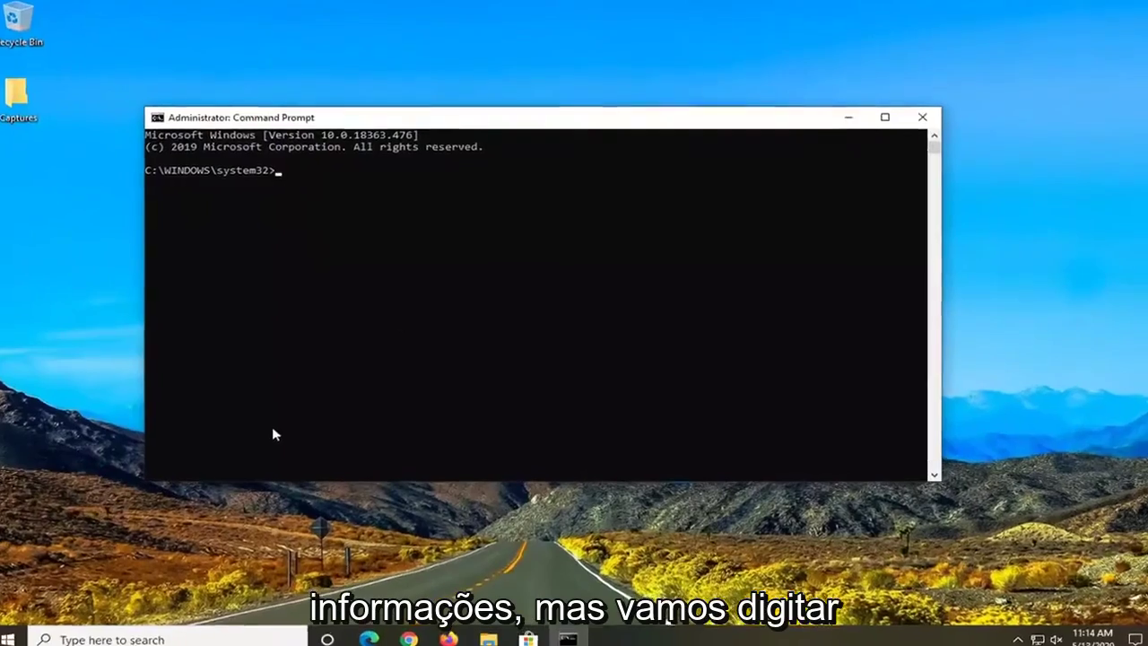
pyautogui.write('ipconfig')
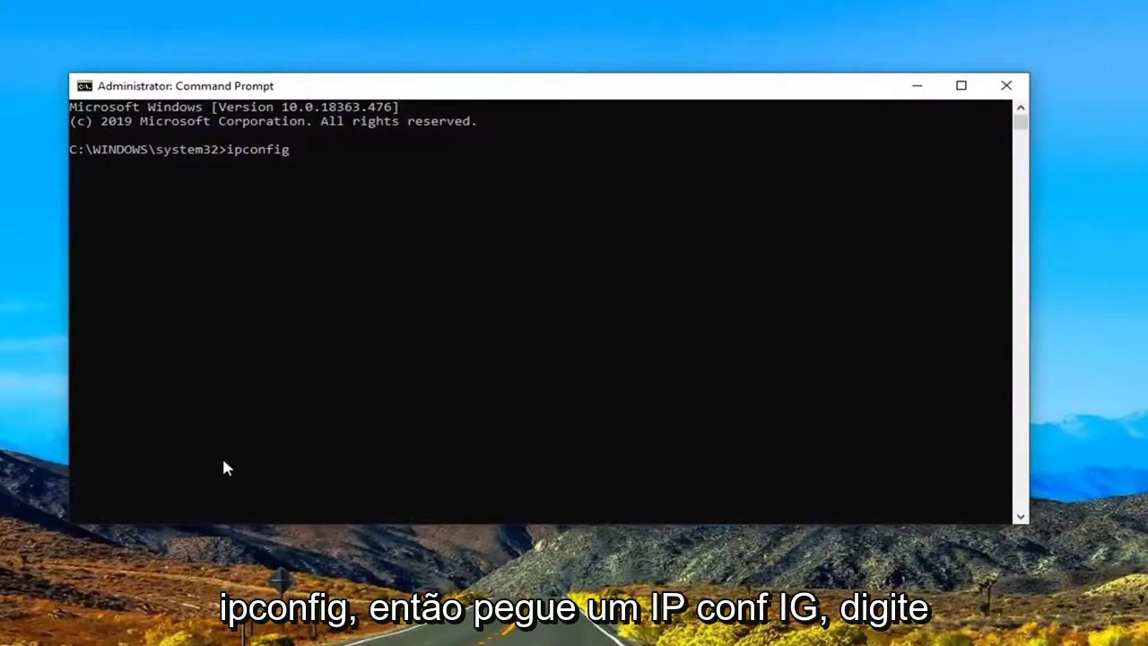
pyautogui.press('Return')
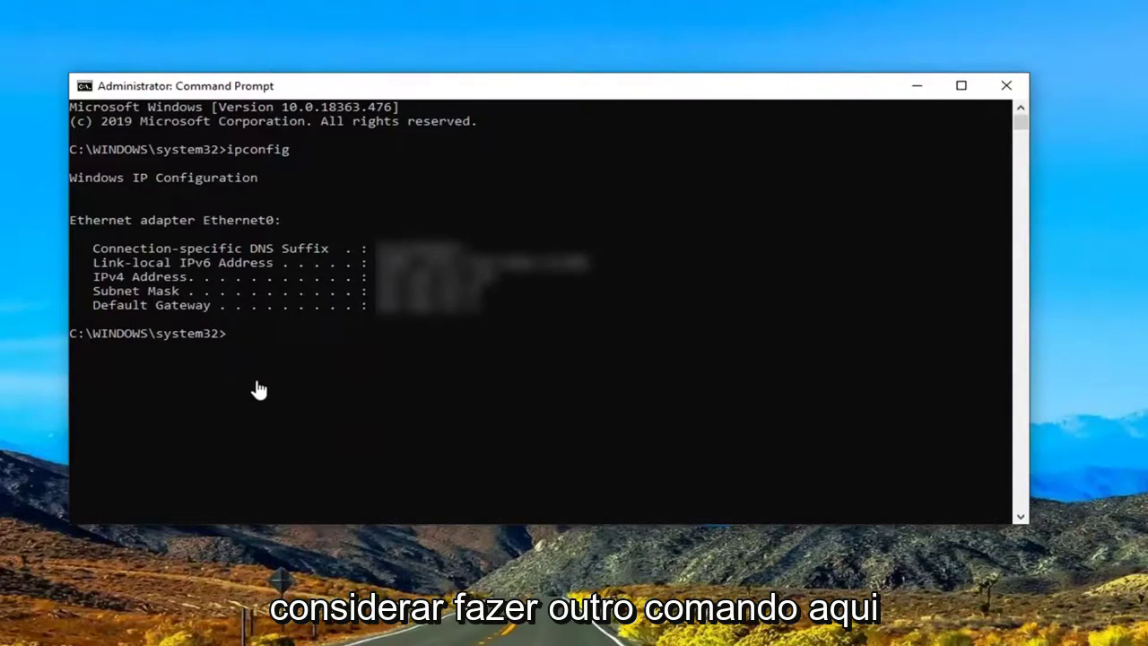
# Flush the DNS resolver cache with the command ipconfig /flushdns.
pyautogui.write('ipconfig')
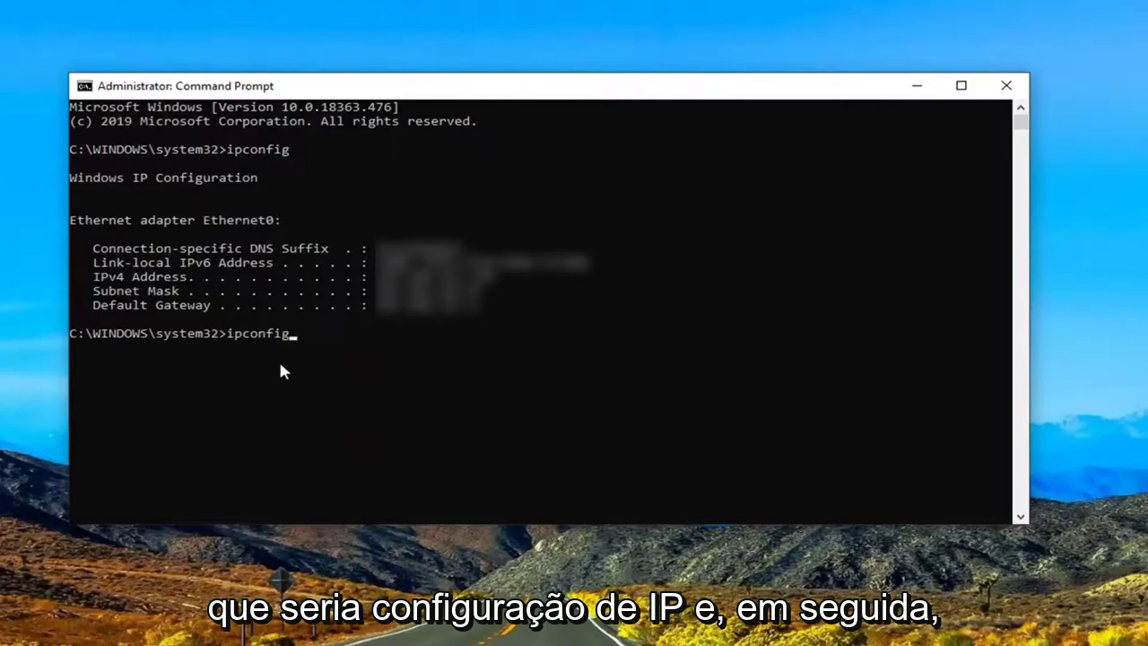
pyautogui.write(' /flushdns')
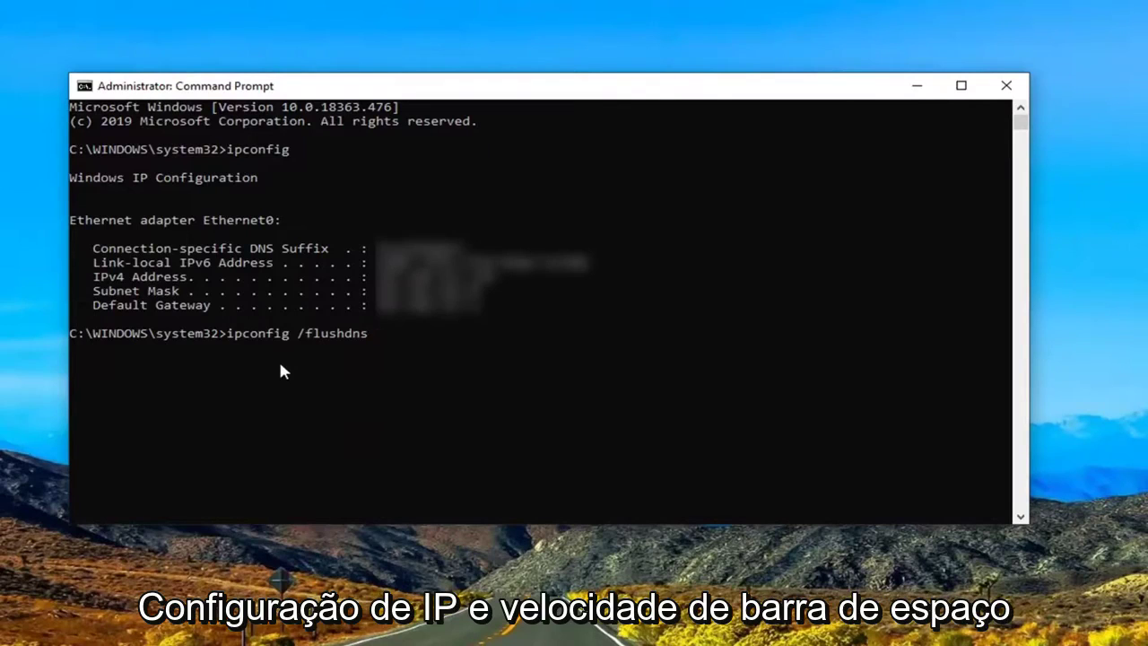
pyautogui.press('Return')
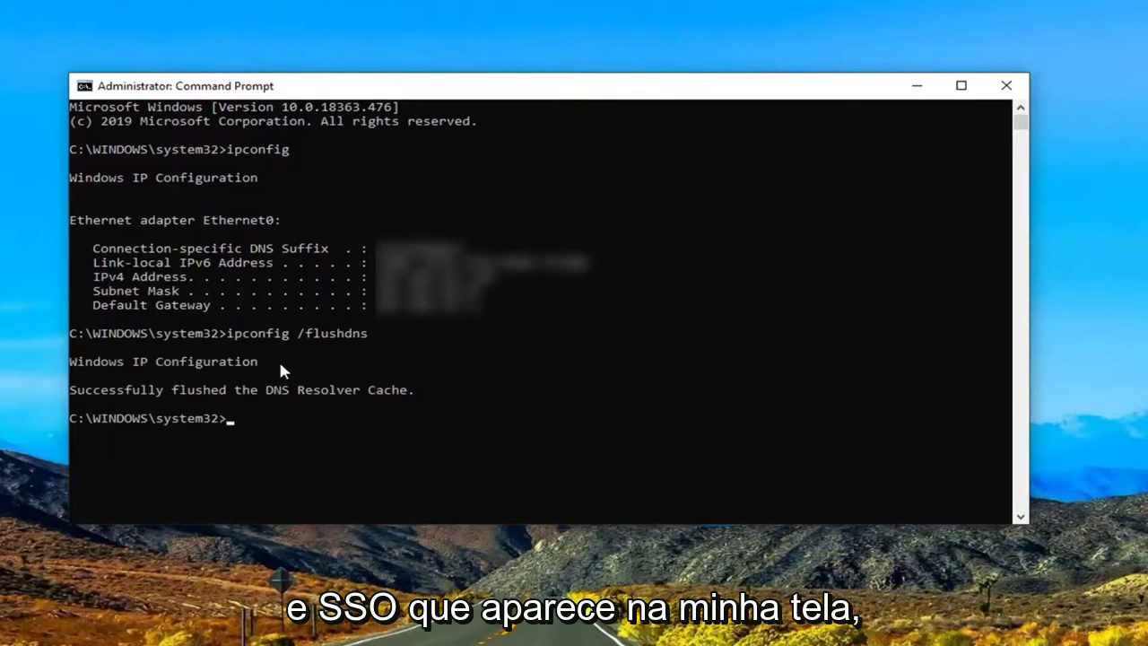